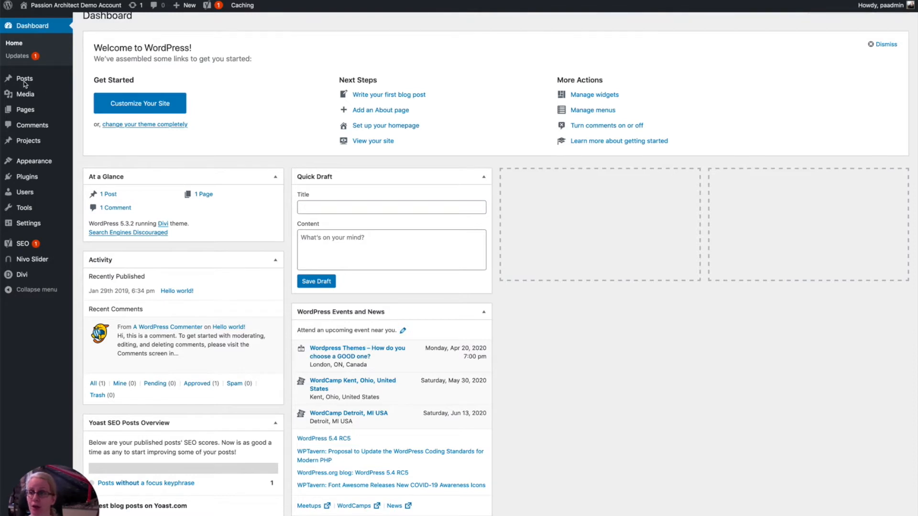
- Create a new post titled "Website Security 101: Keeping Your WordPress Site Safe from Hackers"
{"action": "mouse_move", "coordinate": [23, 80]}
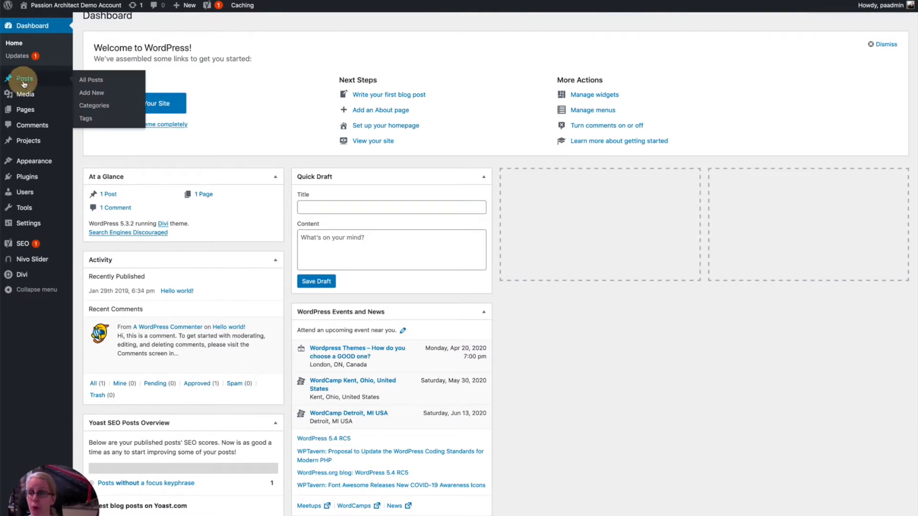
{"action": "left_click", "coordinate": [100, 82]}
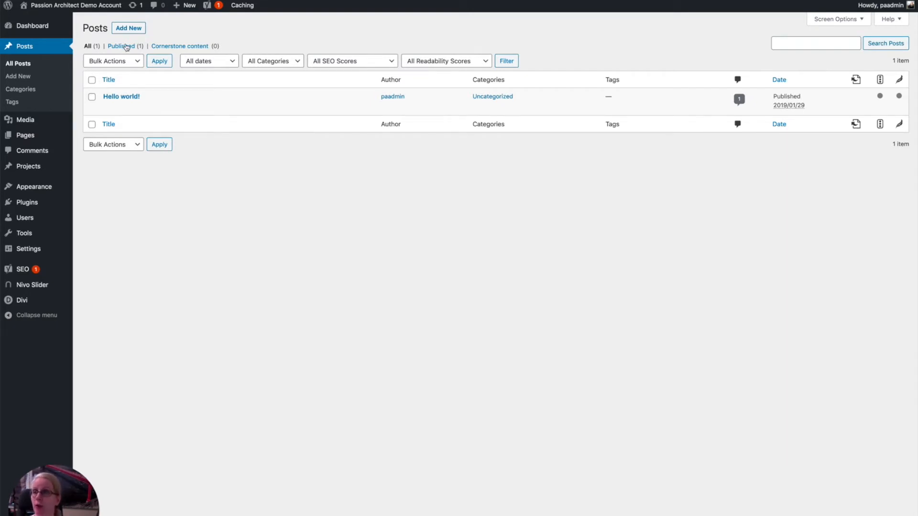
{"action": "left_click", "coordinate": [128, 28]}
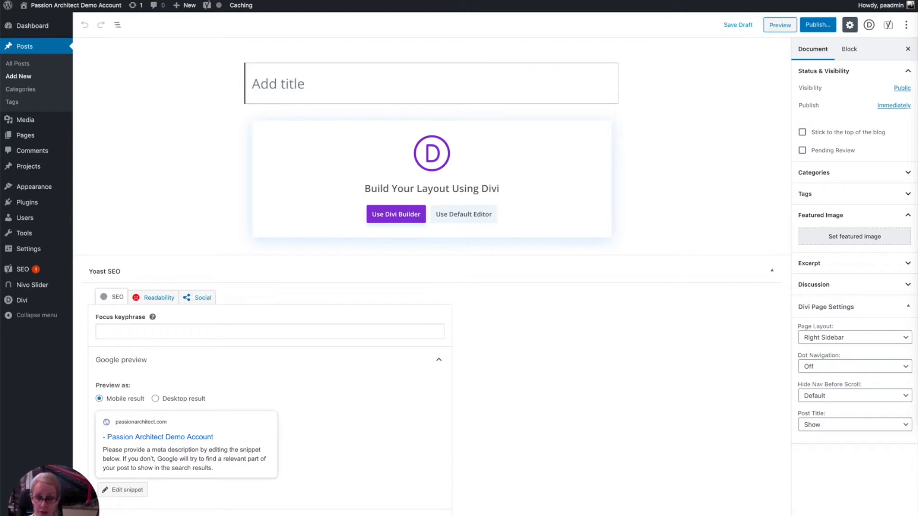
{"action": "left_click", "coordinate": [449, 90]}
{"action": "type", "text": "Website Security 101: Keeping Your WordPress Site Safe from Hackers"}
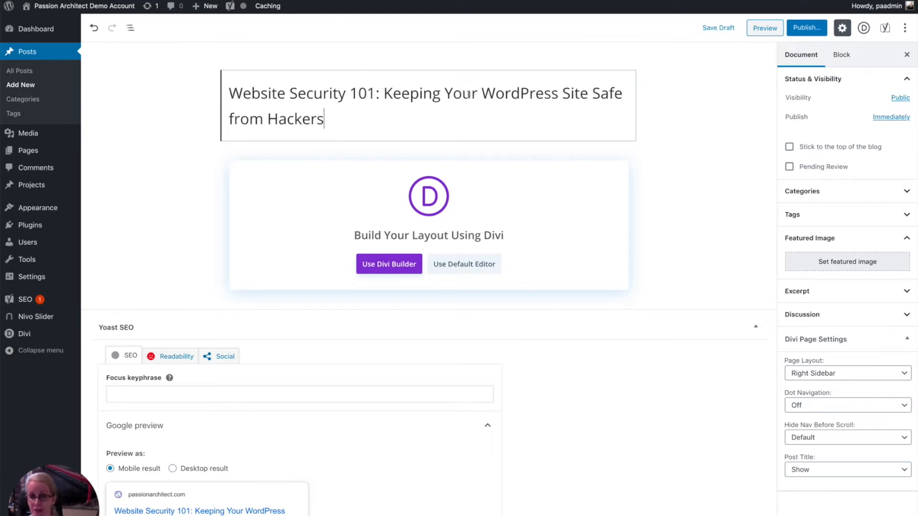
- Choose the default editor for the post and enter the paragraph "This is a post"
{"action": "left_click", "coordinate": [452, 266]}
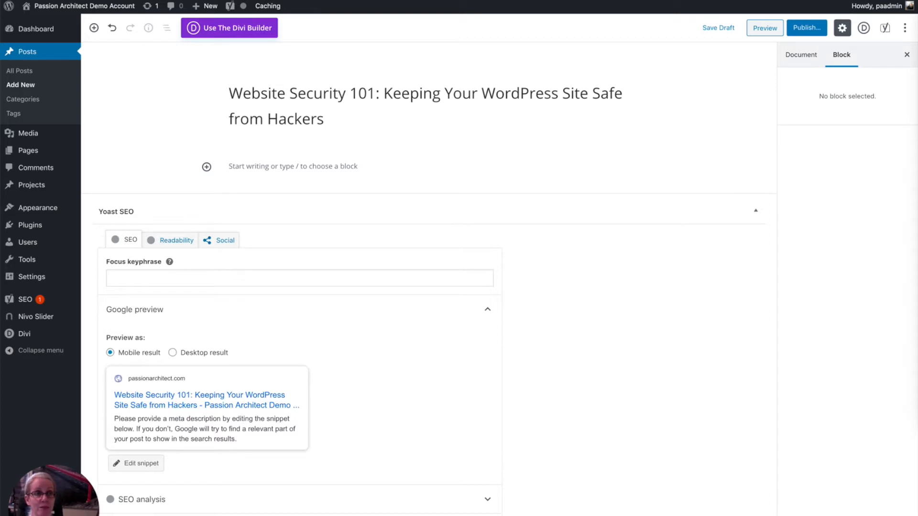
{"action": "left_click", "coordinate": [348, 167]}
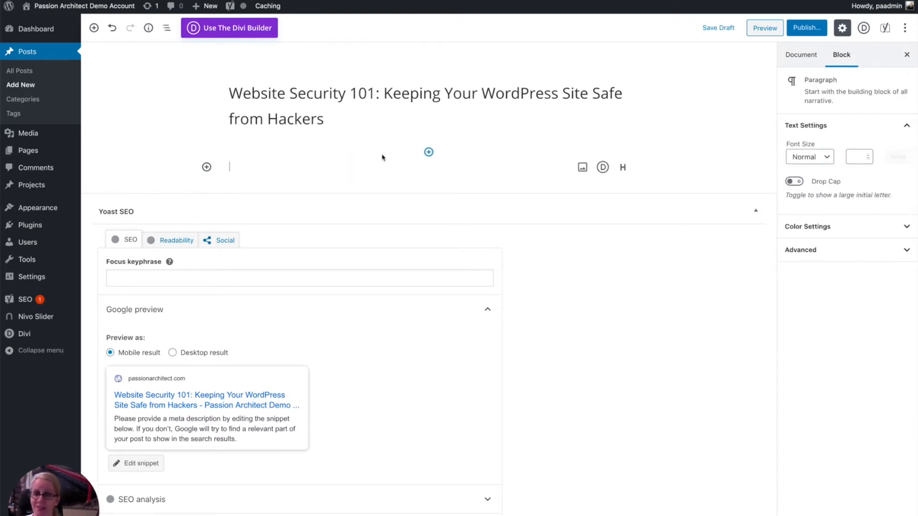
{"action": "type", "text": "This "}
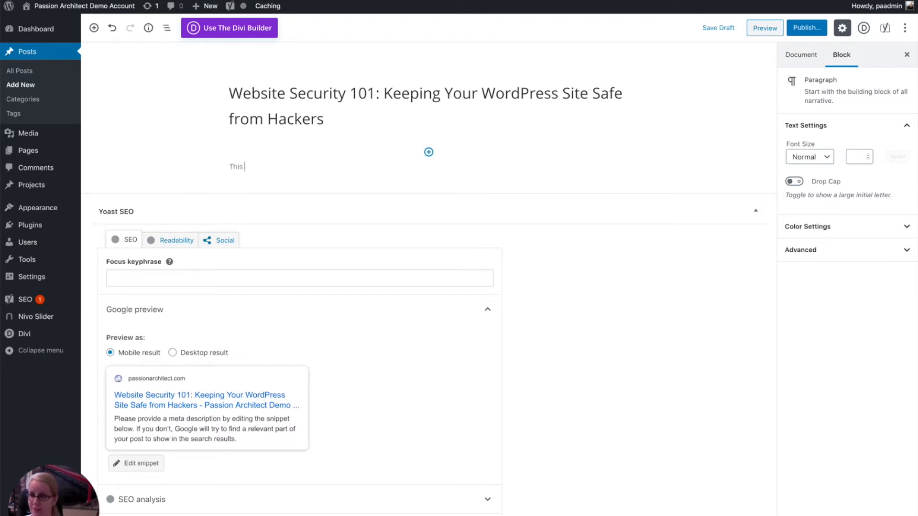
{"action": "type", "text": "is a post"}
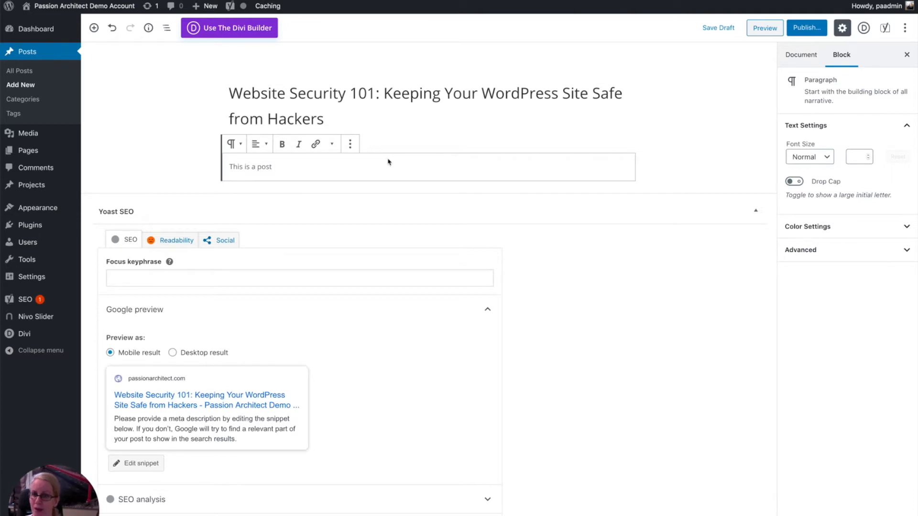
- Replace the whole "This is a post" paragraph with the copied website security article text
{"action": "left_click", "coordinate": [299, 162]}
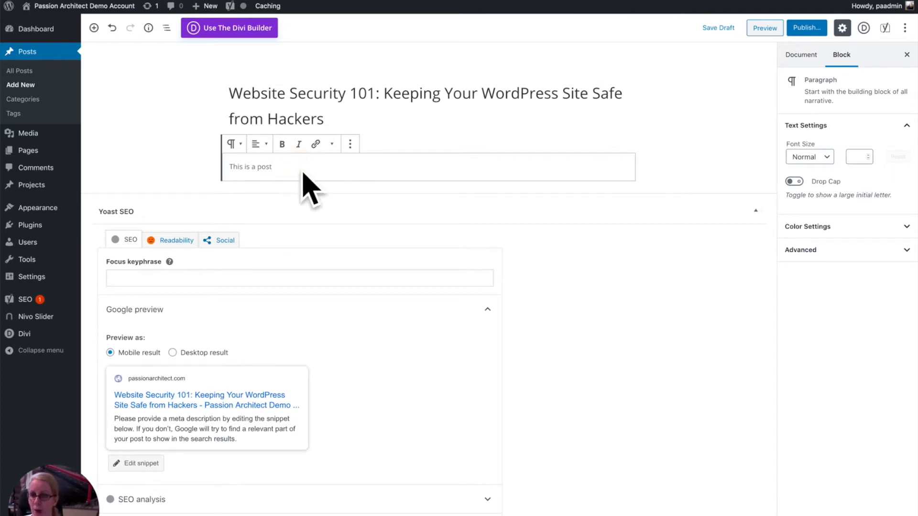
{"action": "key", "text": "ctrl+a"}
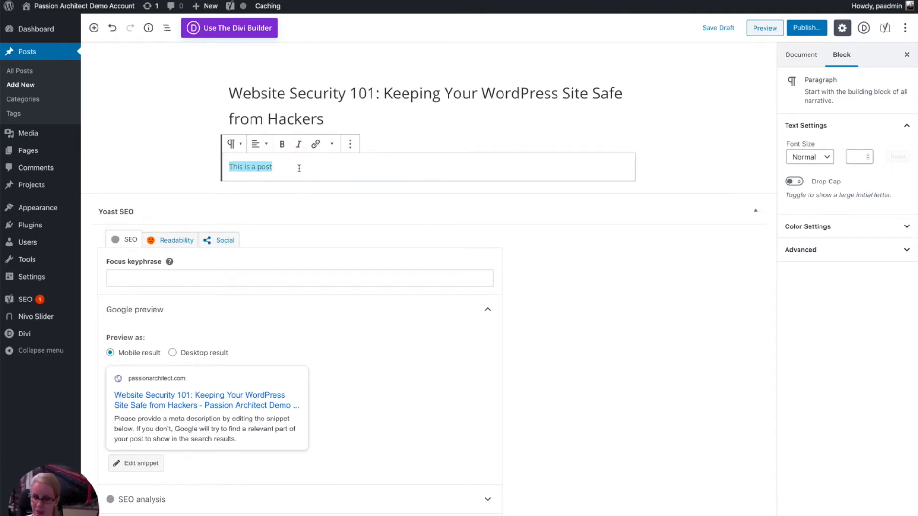
{"action": "key", "text": "ctrl+v"}
{"action": "scroll", "coordinate": [320, 157], "scroll_direction": "up", "scroll_amount": 10}
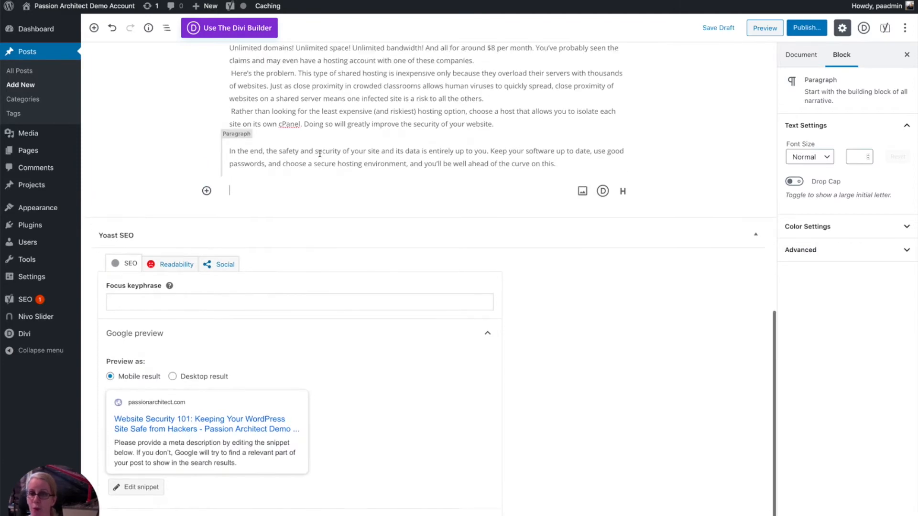
{"action": "scroll", "coordinate": [320, 157], "scroll_direction": "up", "scroll_amount": 5}
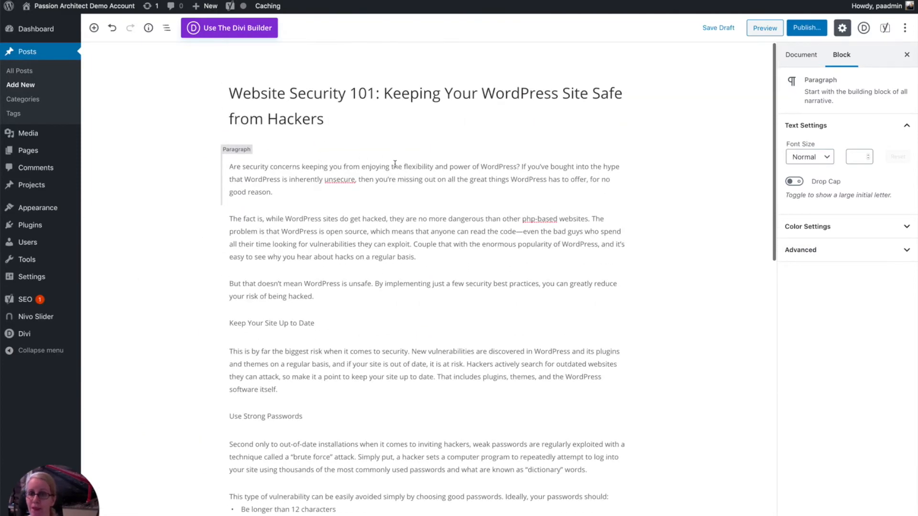
{"action": "left_click", "coordinate": [712, 173]}
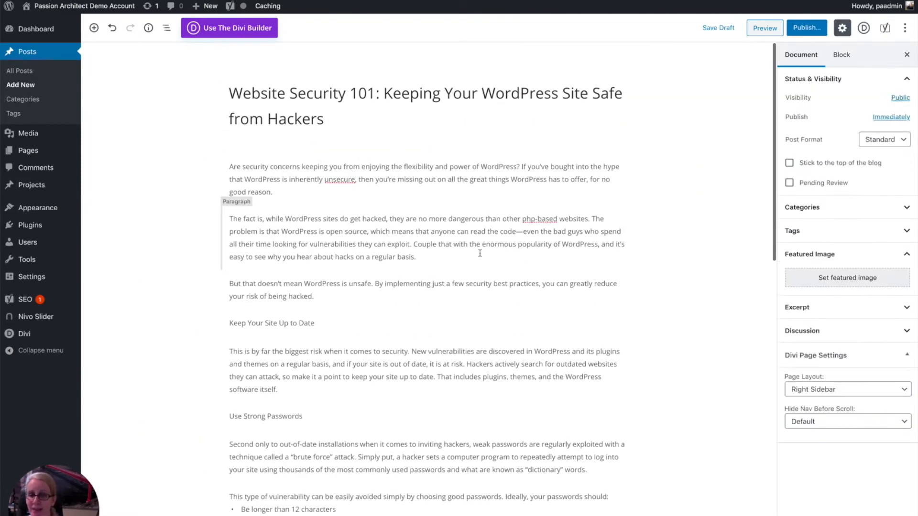
- Bold the "Keep Your Site Up to Date" subheading and reword it to "Keep Your WordPress Site Up to Date"
{"action": "left_click", "coordinate": [287, 320]}
{"action": "left_click_drag", "start_coordinate": [319, 324], "coordinate": [211, 321]}
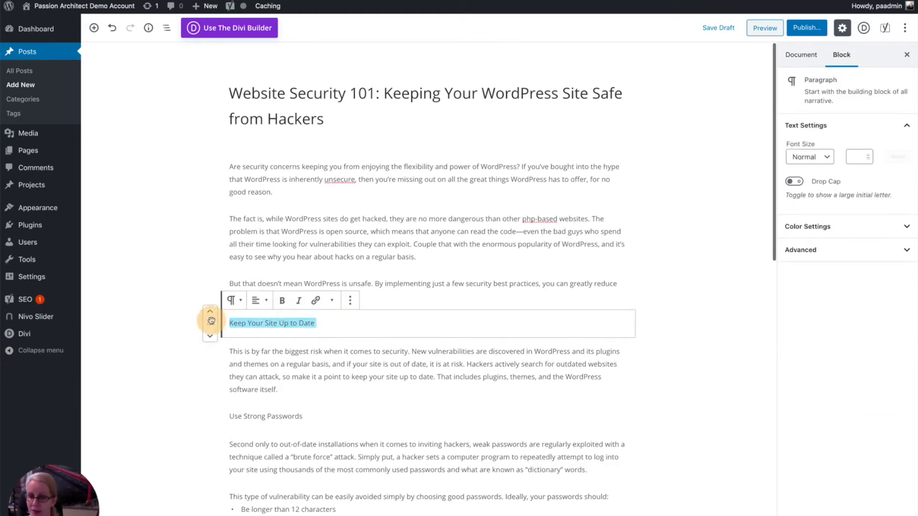
{"action": "left_click", "coordinate": [277, 306]}
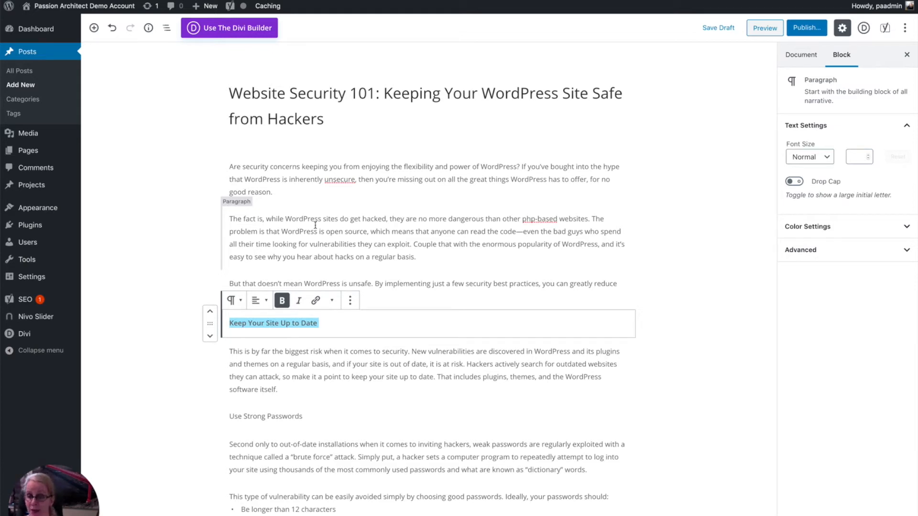
{"action": "right_click", "coordinate": [264, 323]}
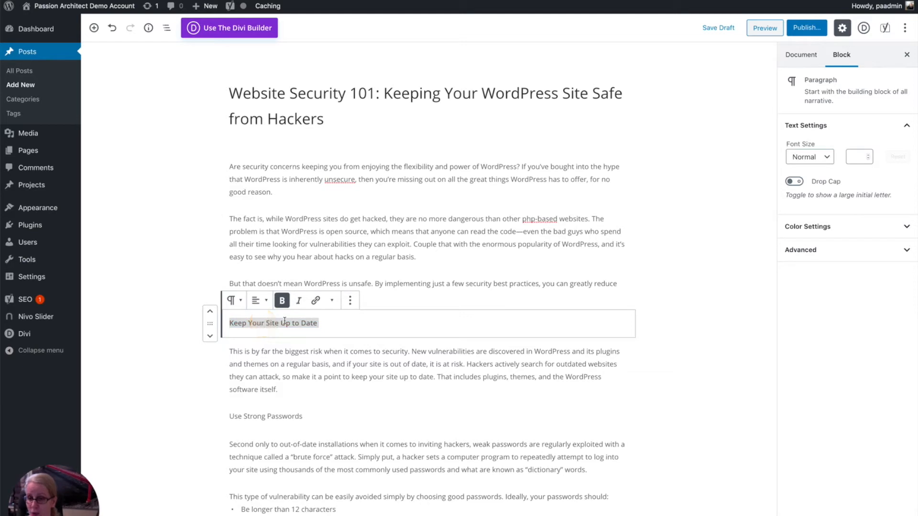
{"action": "type", "text": "WordPress"}
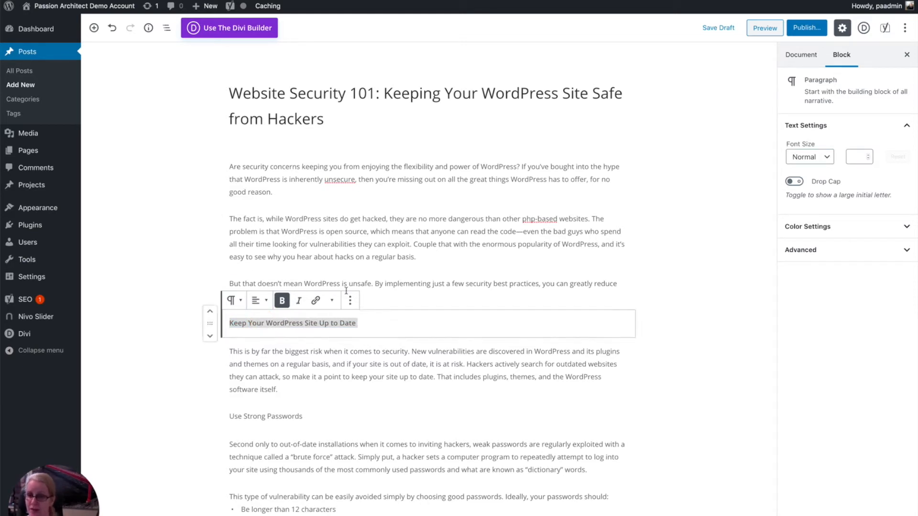
{"action": "left_click", "coordinate": [324, 365]}
- Bold the "Be Smart About Your Hosting" subheading
{"action": "scroll", "coordinate": [340, 426], "scroll_direction": "down", "scroll_amount": 3}
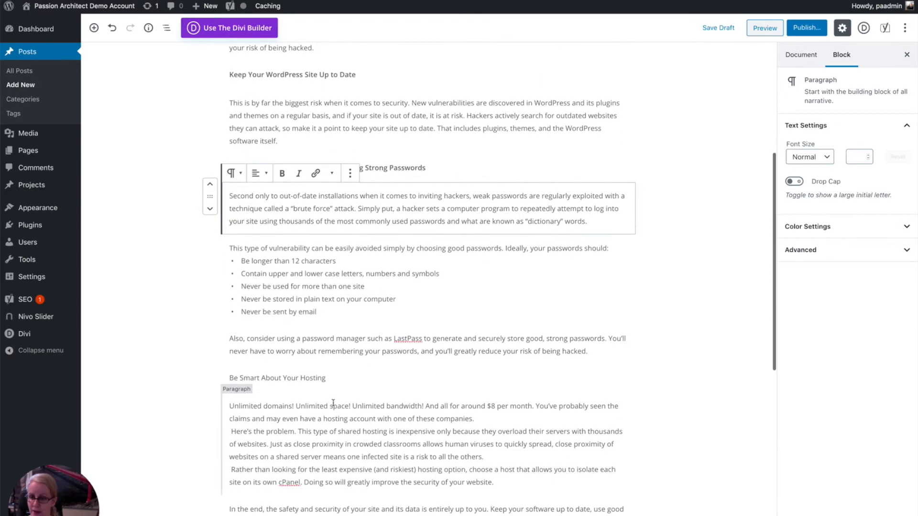
{"action": "left_click_drag", "start_coordinate": [329, 378], "coordinate": [230, 375]}
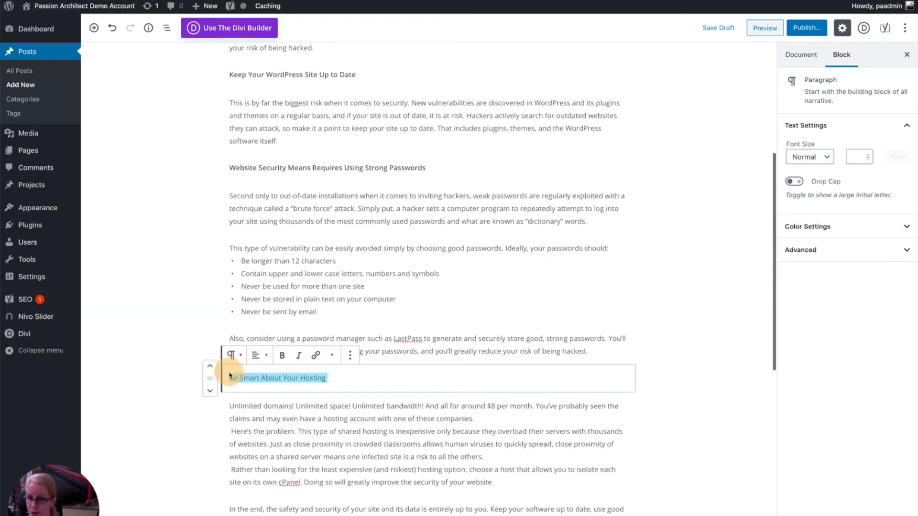
{"action": "left_click", "coordinate": [282, 355]}
{"action": "scroll", "coordinate": [289, 383], "scroll_direction": "down", "scroll_amount": 5}
{"action": "scroll", "coordinate": [292, 396], "scroll_direction": "up", "scroll_amount": 10}
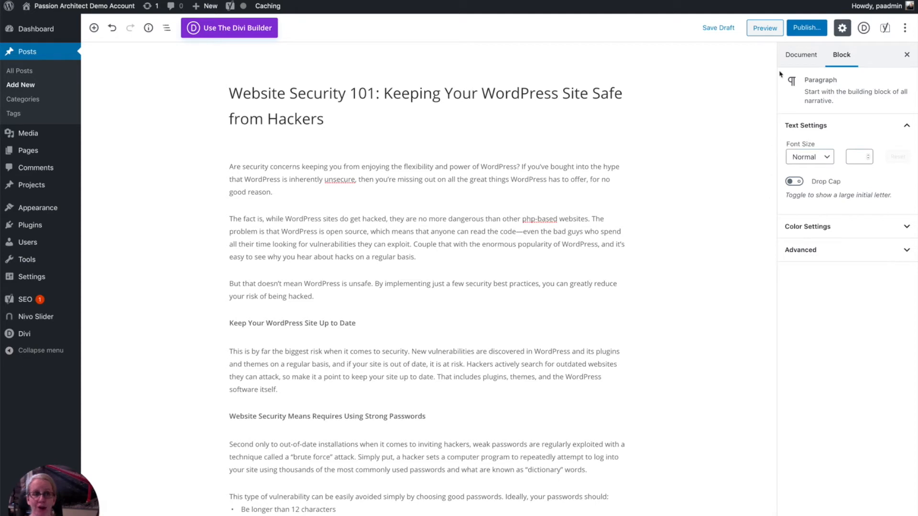
- Upload internet-screen-security-protection-60504.jpg and set it as the post's featured image
{"action": "left_click", "coordinate": [793, 55]}
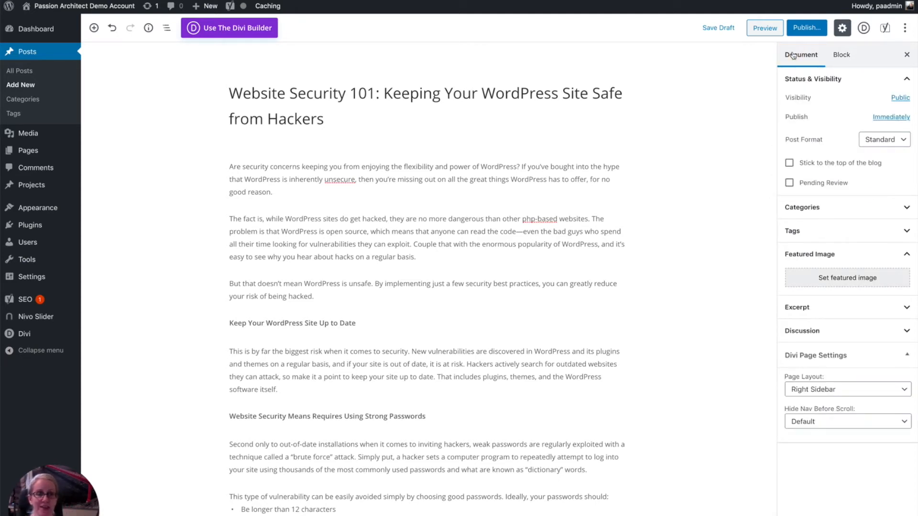
{"action": "left_click", "coordinate": [836, 278]}
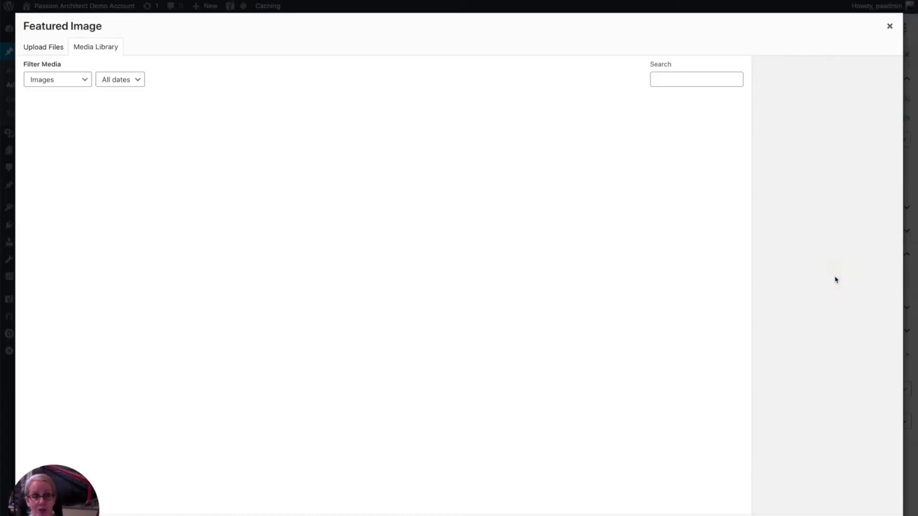
{"action": "left_click", "coordinate": [381, 269]}
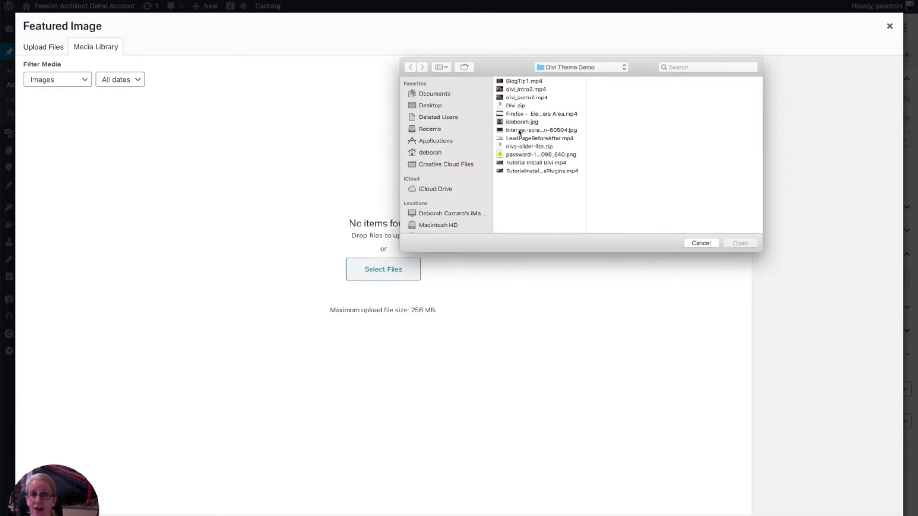
{"action": "left_click", "coordinate": [525, 131]}
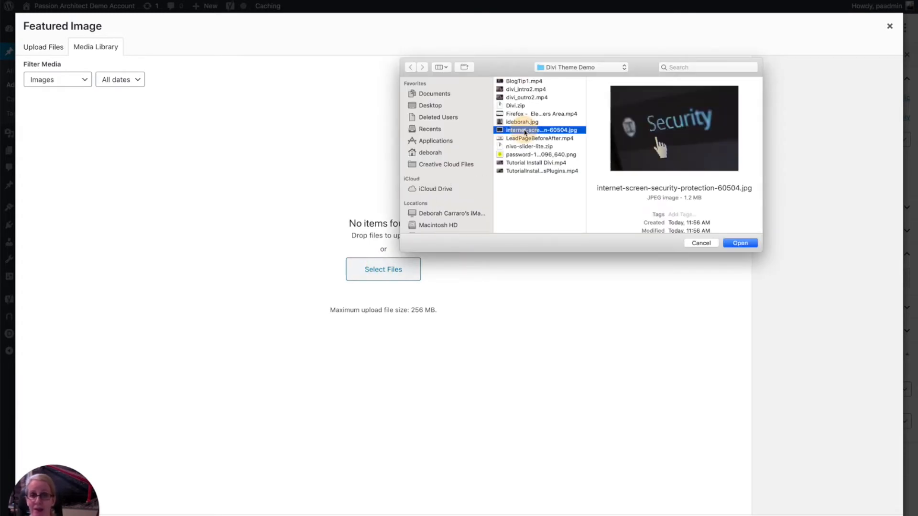
{"action": "left_click", "coordinate": [742, 243]}
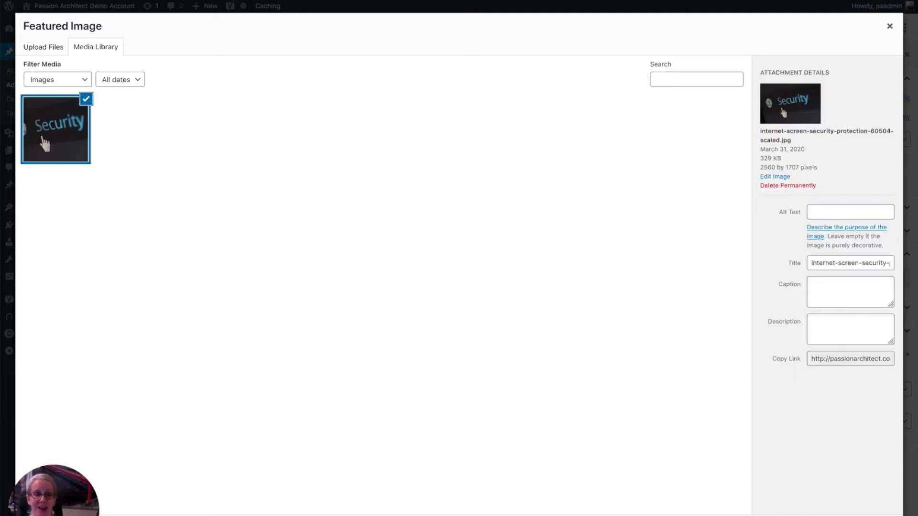
{"action": "left_click", "coordinate": [850, 511]}
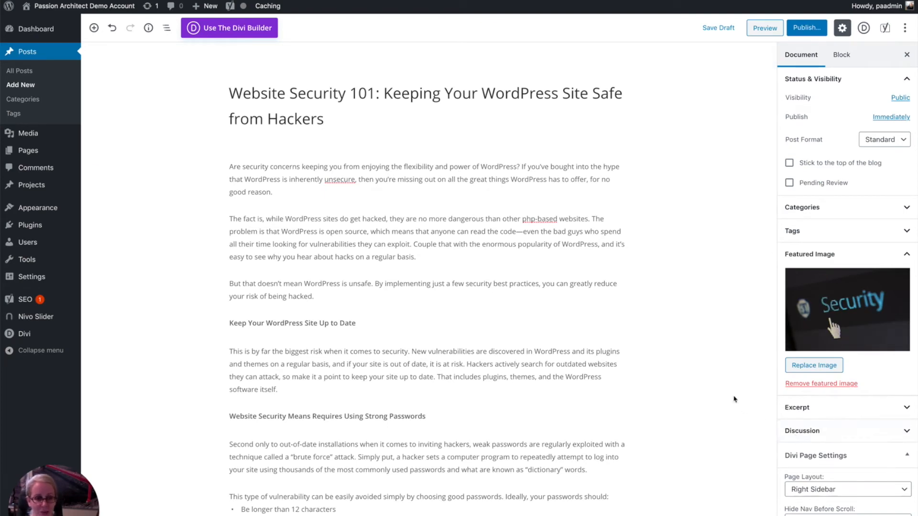
- Expand the post's excerpt settings, and add a new category named WordPress to the post
{"action": "left_click", "coordinate": [786, 408]}
{"action": "scroll", "coordinate": [815, 387], "scroll_direction": "up", "scroll_amount": 2}
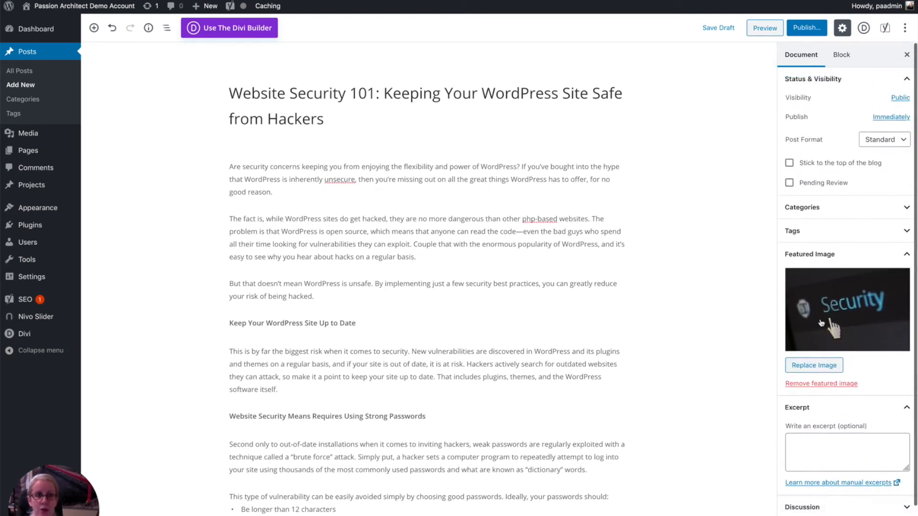
{"action": "left_click", "coordinate": [821, 211]}
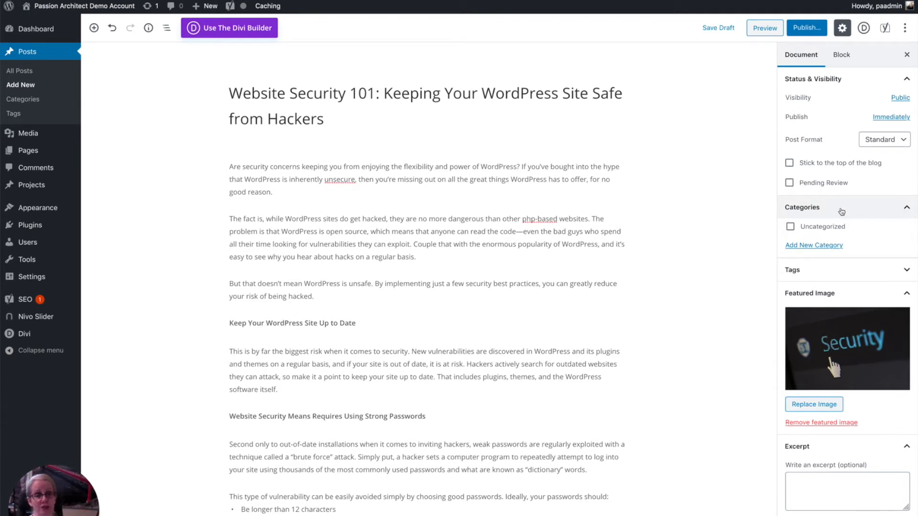
{"action": "left_click", "coordinate": [812, 246]}
{"action": "left_click", "coordinate": [813, 276]}
{"action": "type", "text": "WordPre"}
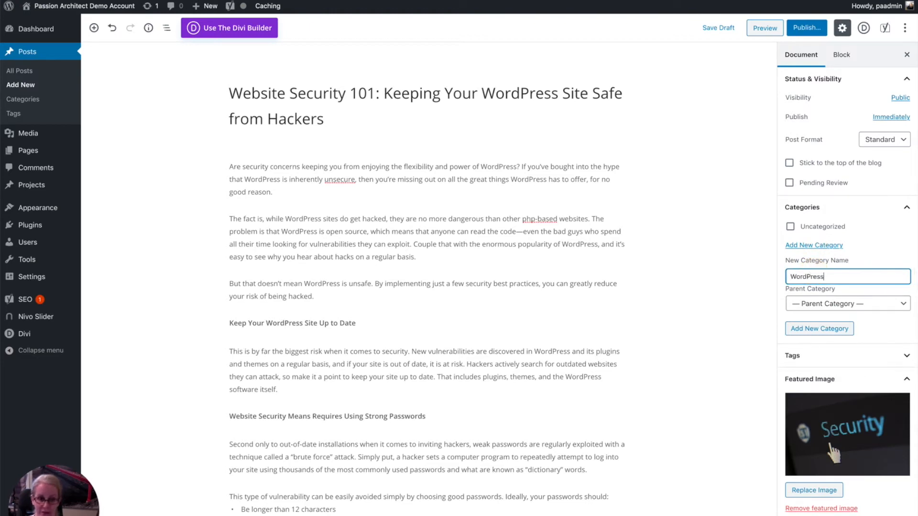
{"action": "type", "text": "ss"}
{"action": "key", "text": "Return"}
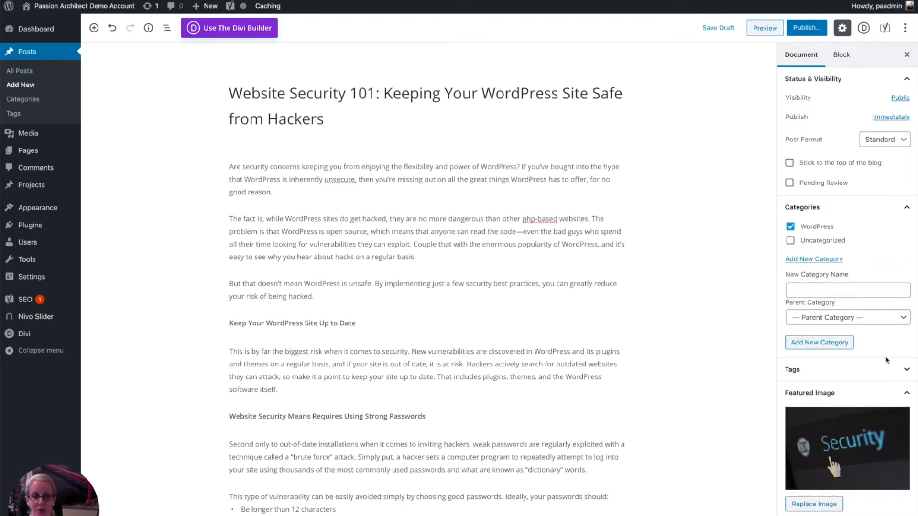
- Add the tag "Website Security" to the post
{"action": "left_click", "coordinate": [907, 374]}
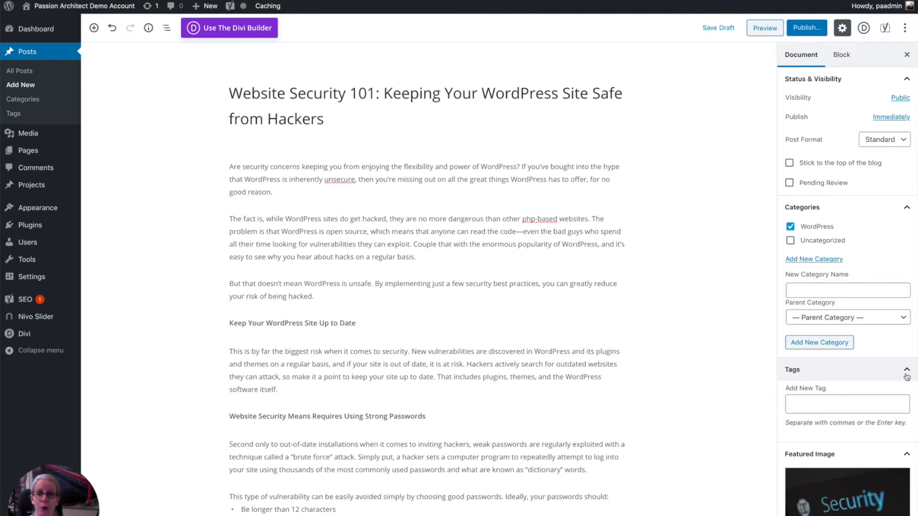
{"action": "left_click", "coordinate": [848, 405]}
{"action": "type", "text": "We"}
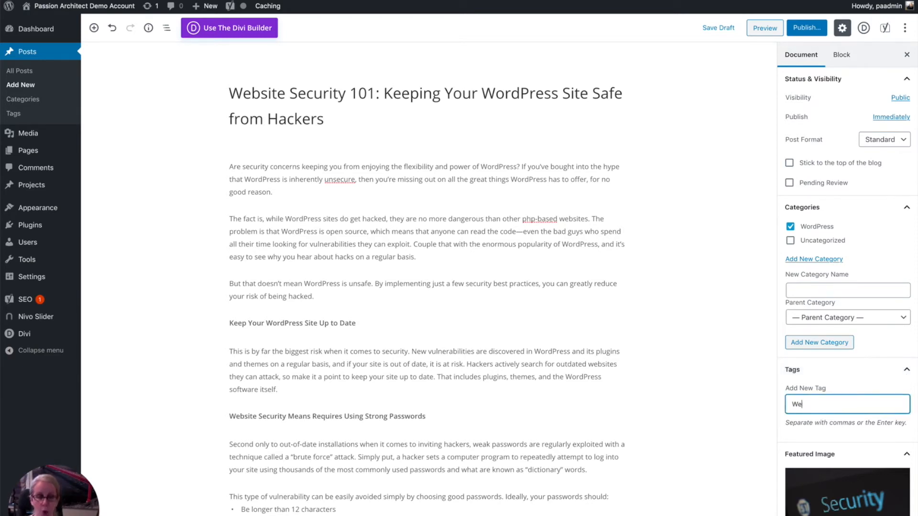
{"action": "type", "text": "bsite Security"}
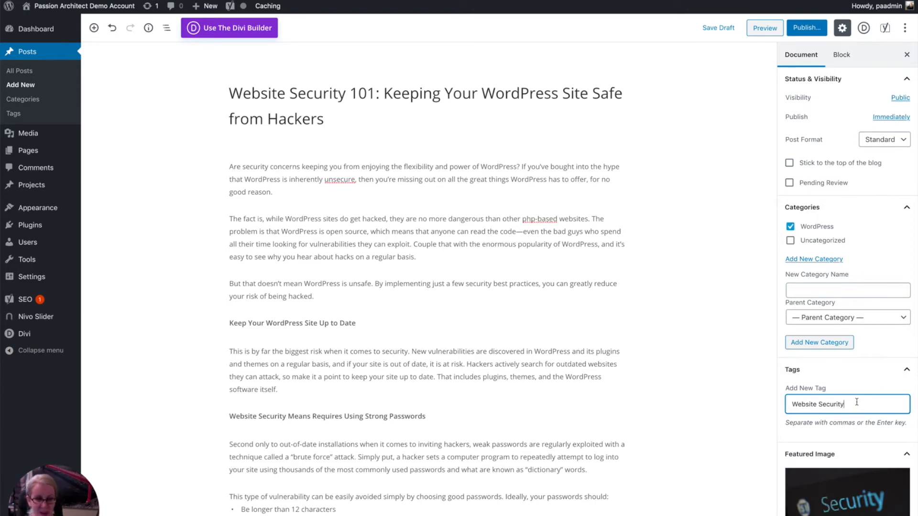
{"action": "key", "text": "Return"}
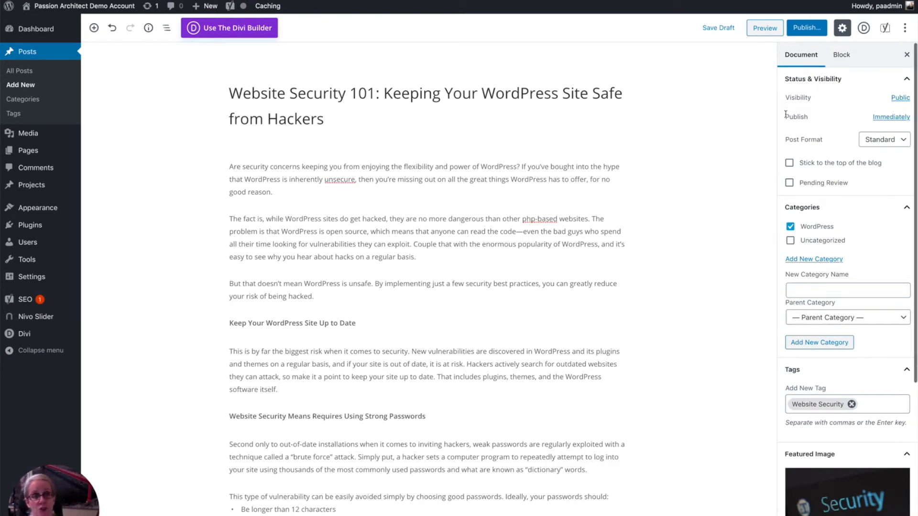
- Set the post's publish date to April 2, 2020, and open the scheduling check without scheduling the post
{"action": "left_click", "coordinate": [881, 119]}
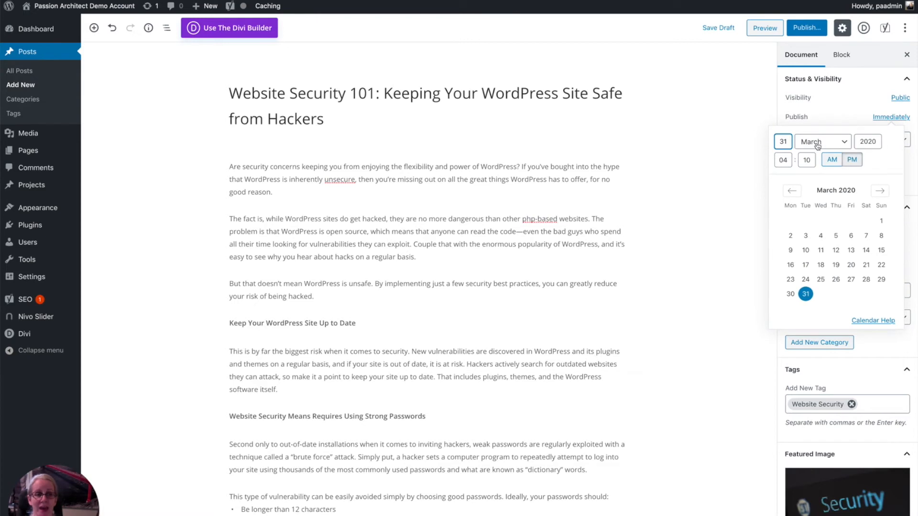
{"action": "left_click", "coordinate": [879, 191]}
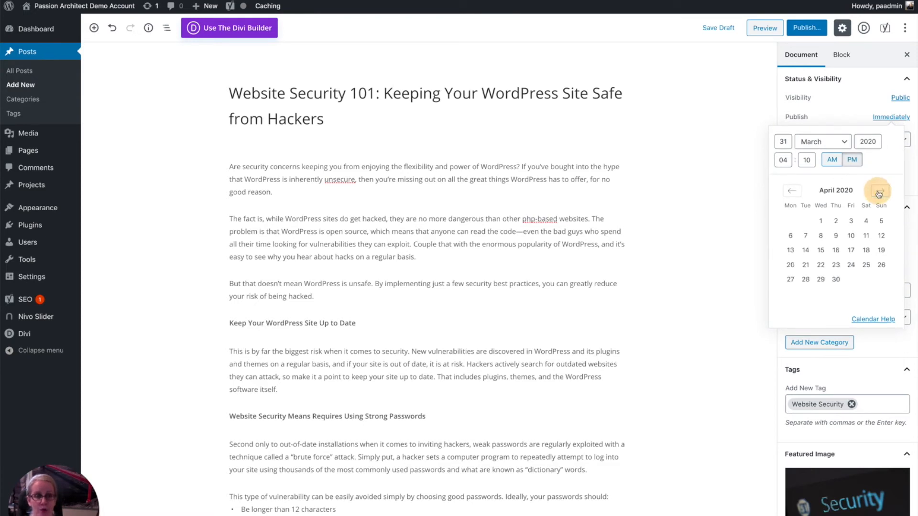
{"action": "left_click", "coordinate": [836, 222]}
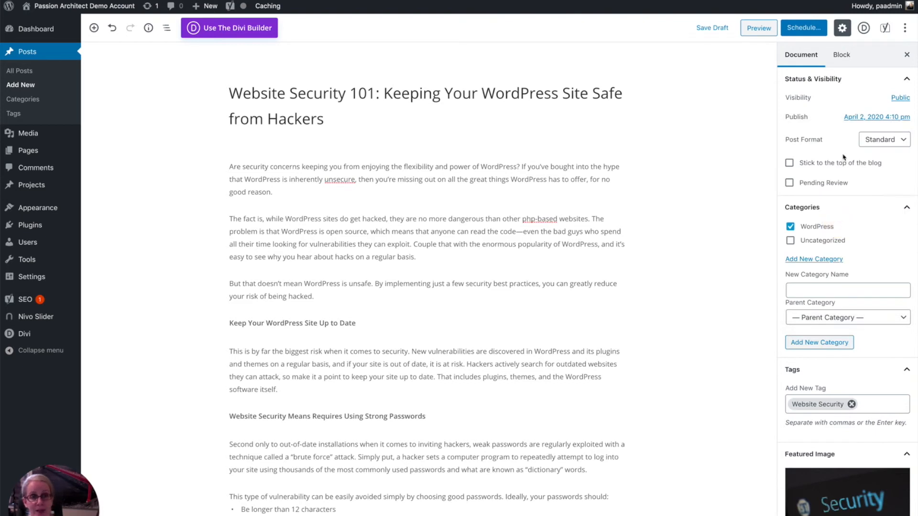
{"action": "left_click", "coordinate": [803, 28]}
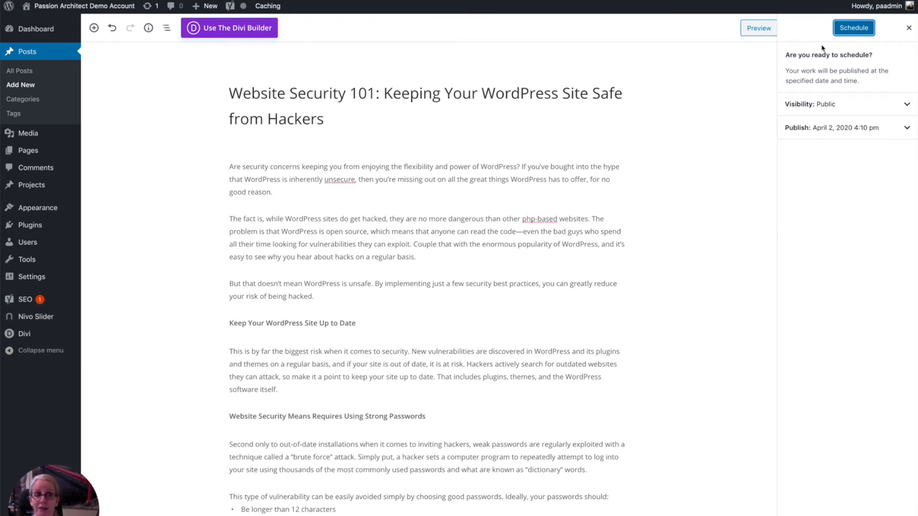
{"action": "left_click", "coordinate": [907, 30]}
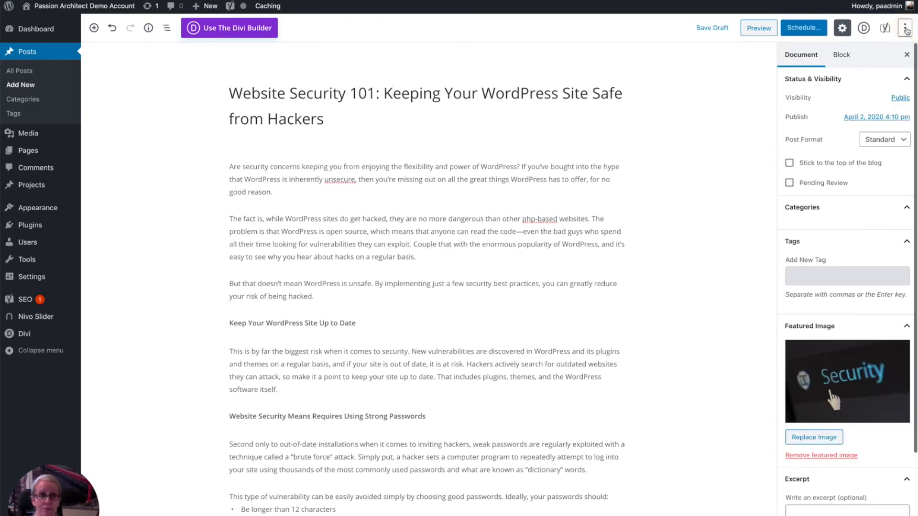
- Set the post's publish date to March 31, 2020, and publish the post
{"action": "left_click", "coordinate": [869, 120]}
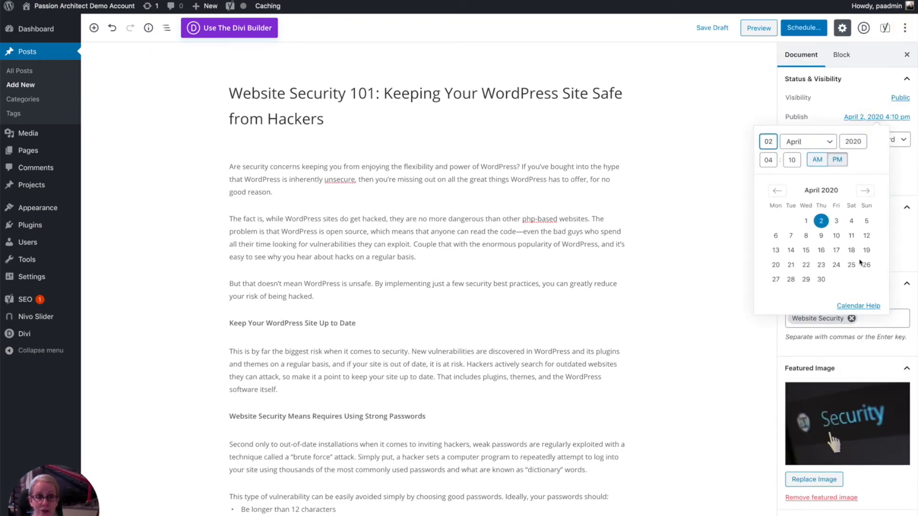
{"action": "left_click", "coordinate": [776, 191]}
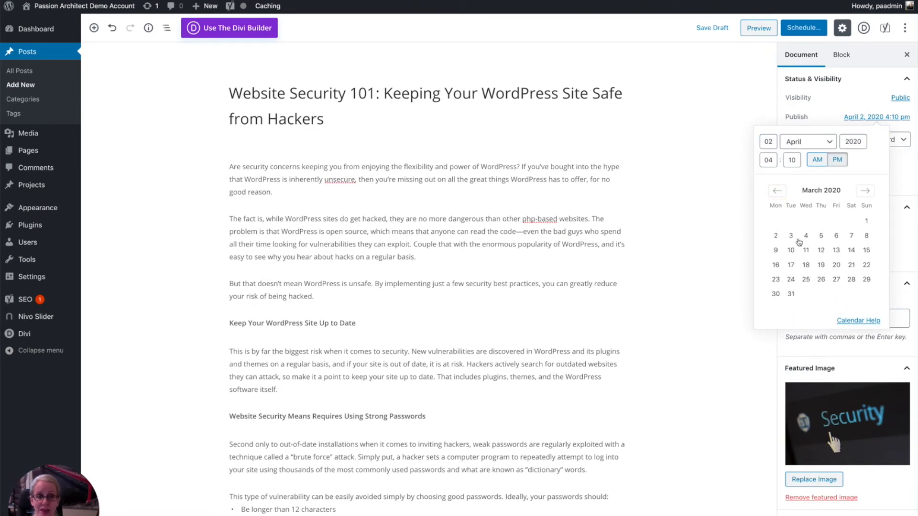
{"action": "left_click", "coordinate": [790, 293]}
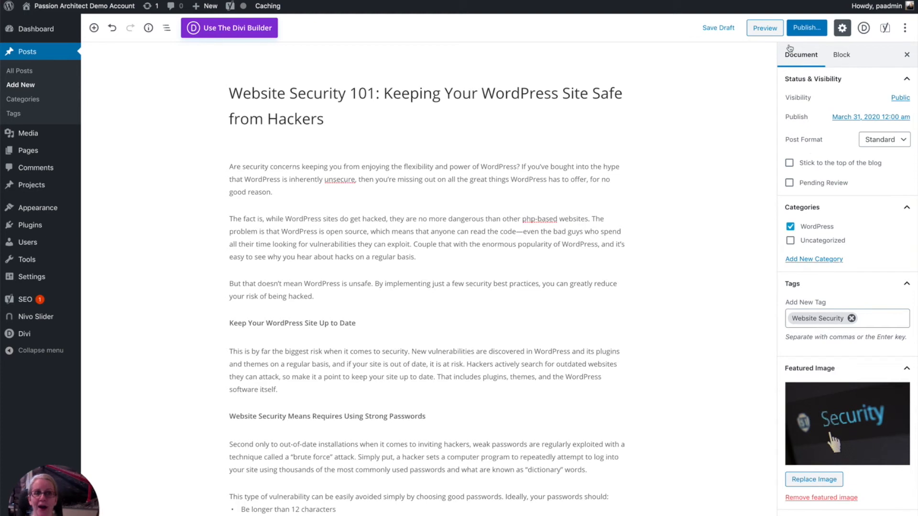
{"action": "left_click", "coordinate": [796, 27]}
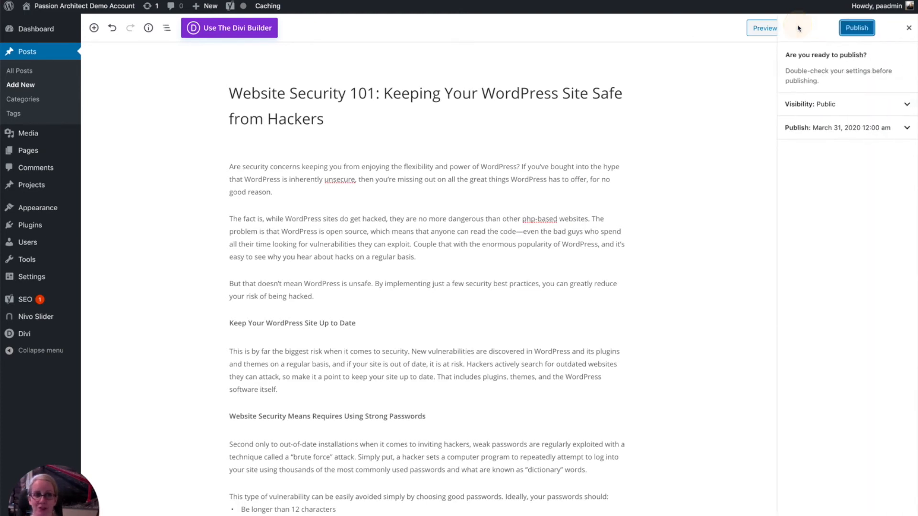
{"action": "left_click", "coordinate": [852, 28]}
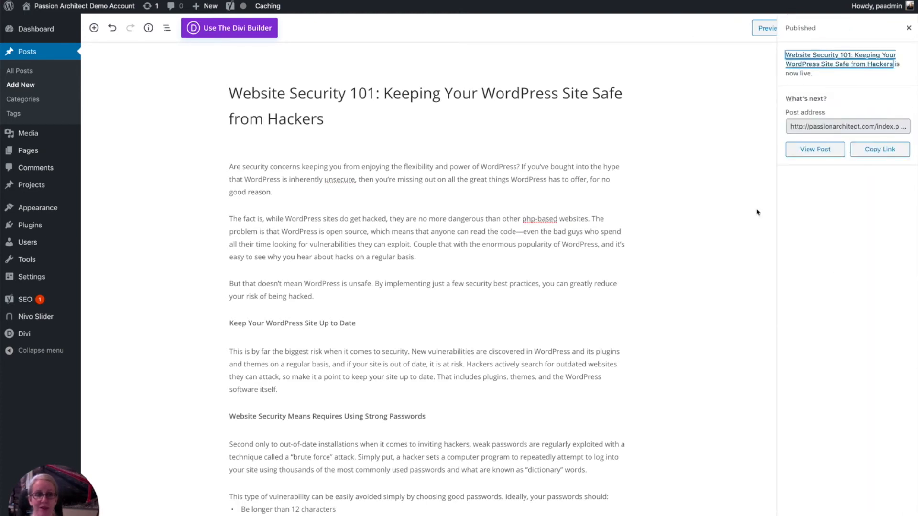
- View the published post on the live site and look over its featured image and opening text
{"action": "left_click", "coordinate": [811, 151]}
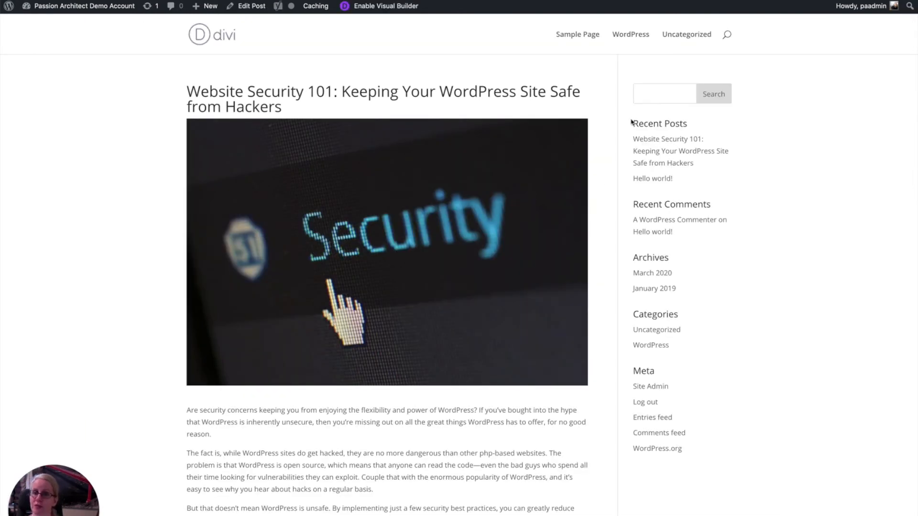
{"action": "scroll", "coordinate": [529, 139], "scroll_direction": "down", "scroll_amount": 3}
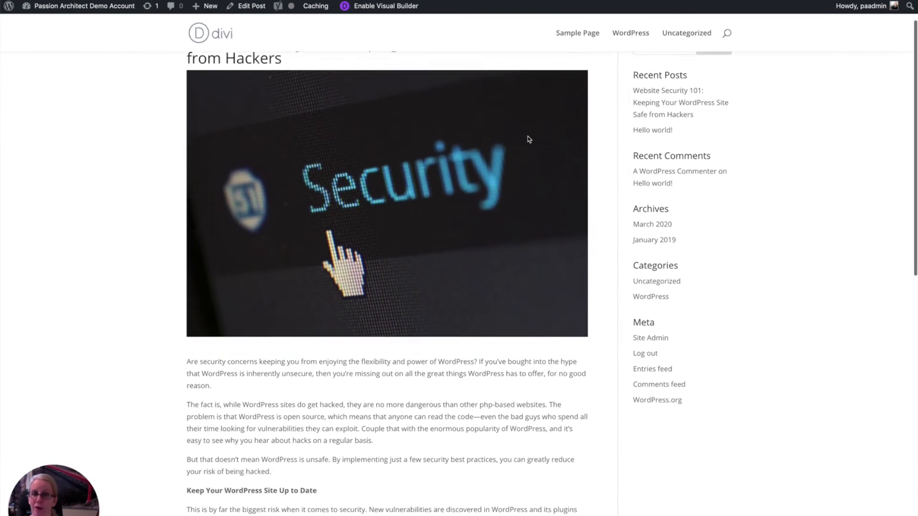
{"action": "scroll", "coordinate": [529, 140], "scroll_direction": "up", "scroll_amount": 3}
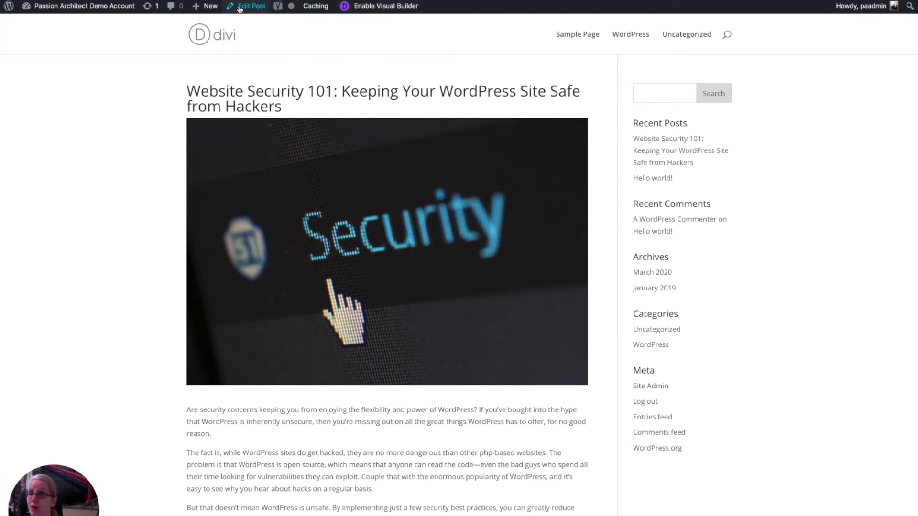
- Return to the site's dashboard and move the "Hello world!" post to the trash
{"action": "mouse_move", "coordinate": [103, 7]}
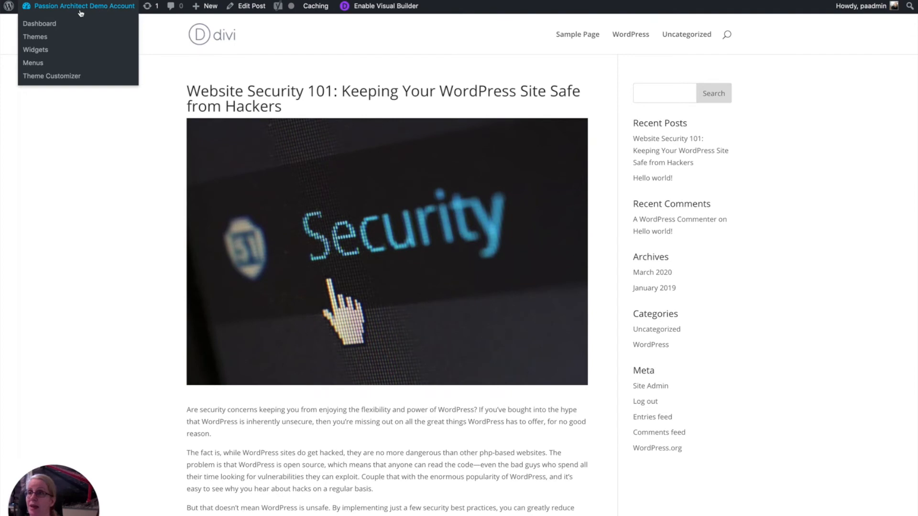
{"action": "left_click", "coordinate": [52, 28]}
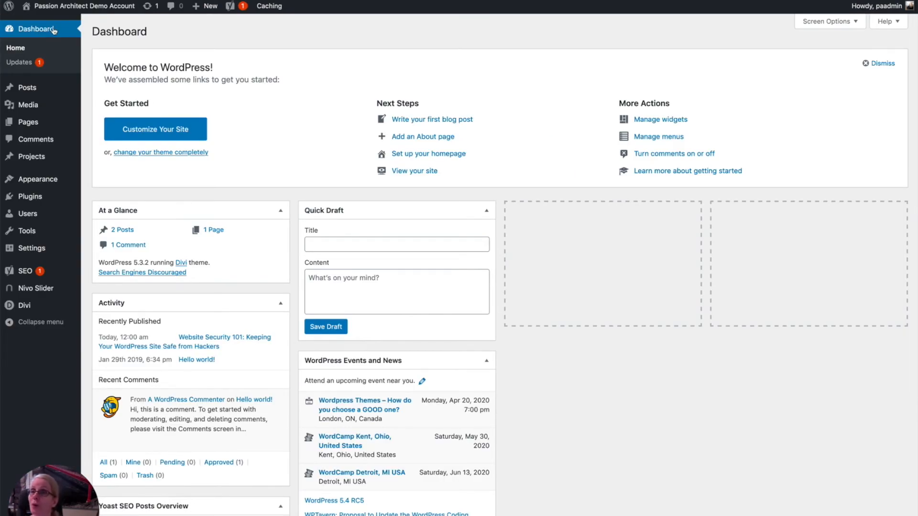
{"action": "left_click", "coordinate": [32, 89]}
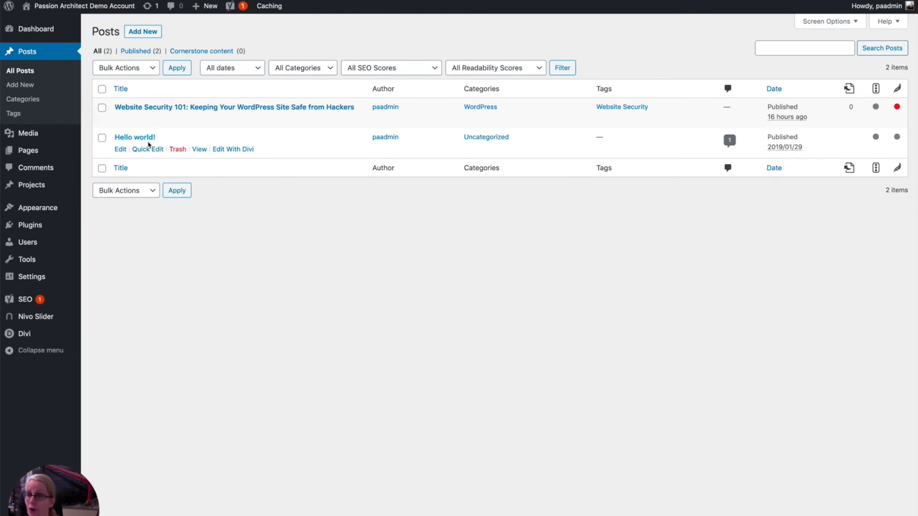
{"action": "left_click", "coordinate": [177, 150]}
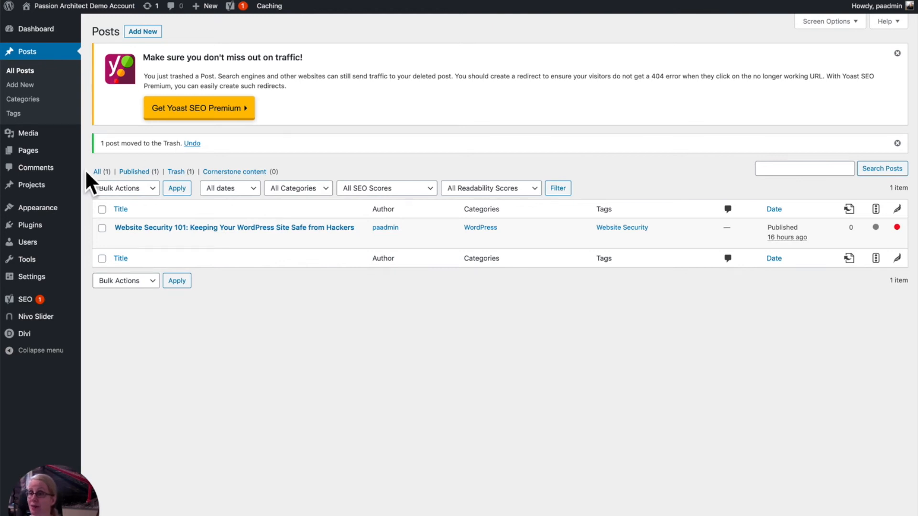
- Add a new page from the list of pages and title it "About"
{"action": "mouse_move", "coordinate": [23, 149]}
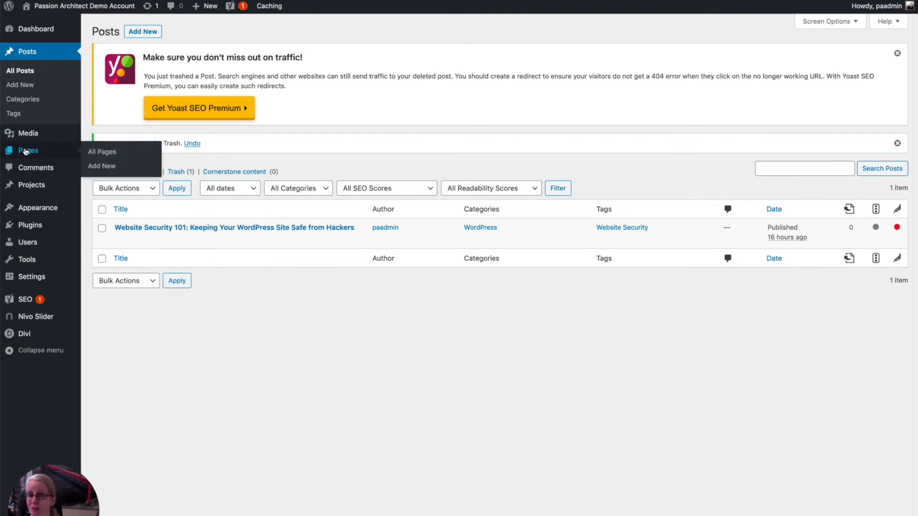
{"action": "left_click", "coordinate": [91, 152]}
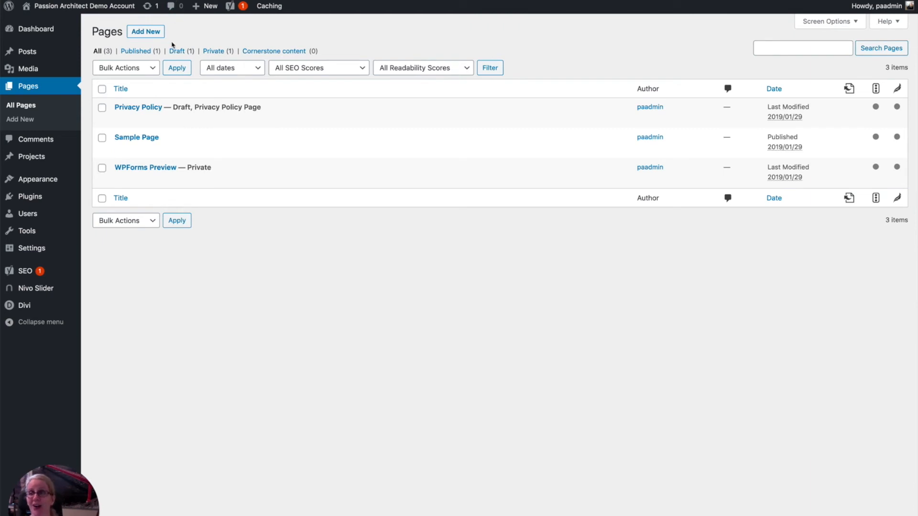
{"action": "left_click", "coordinate": [152, 33]}
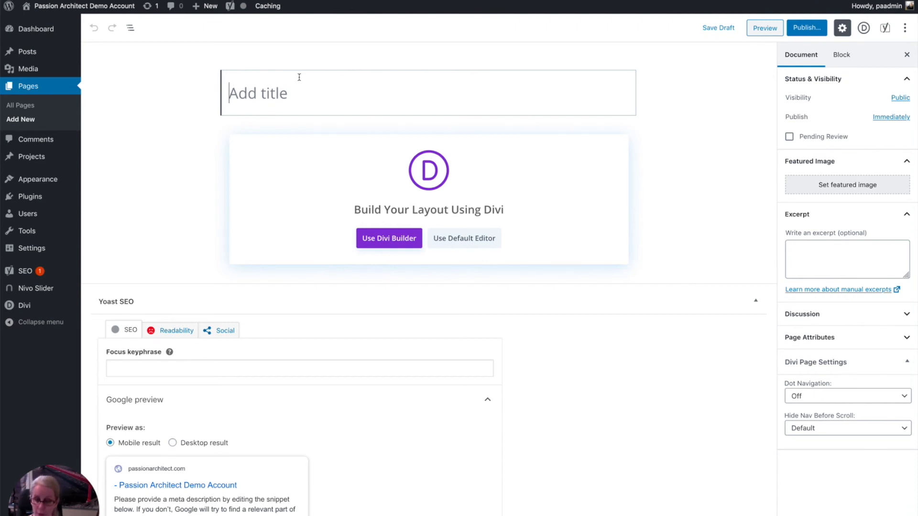
{"action": "type", "text": "About"}
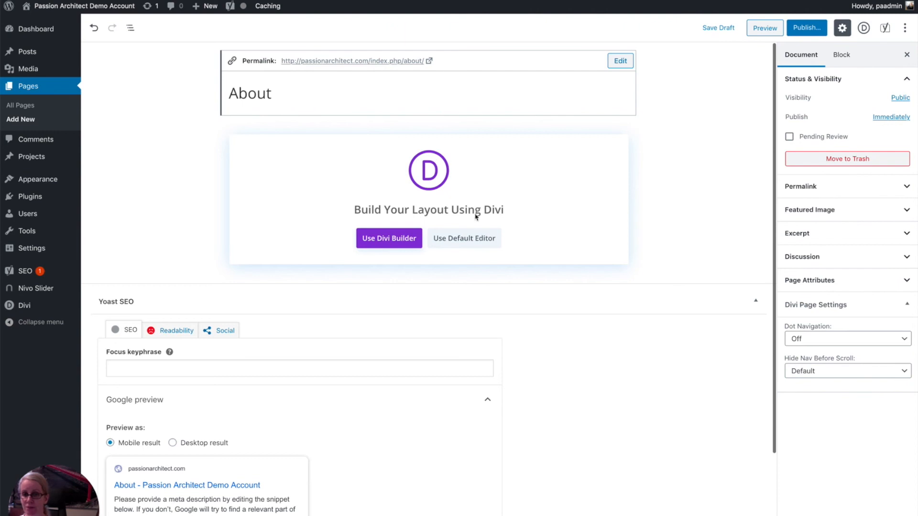
- Choose the default editor for the About page and write a "Meet" line introducing the site owner by name
{"action": "left_click", "coordinate": [482, 242]}
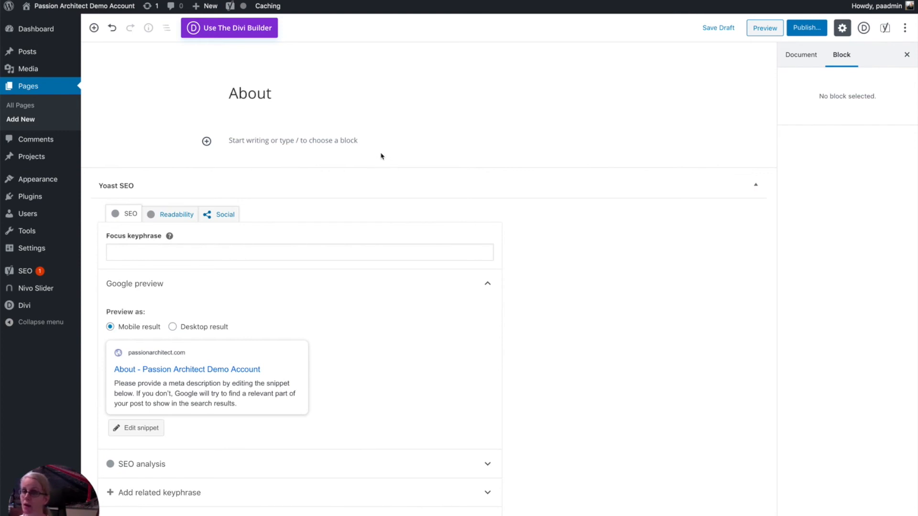
{"action": "left_click", "coordinate": [355, 142]}
{"action": "type", "text": "M"}
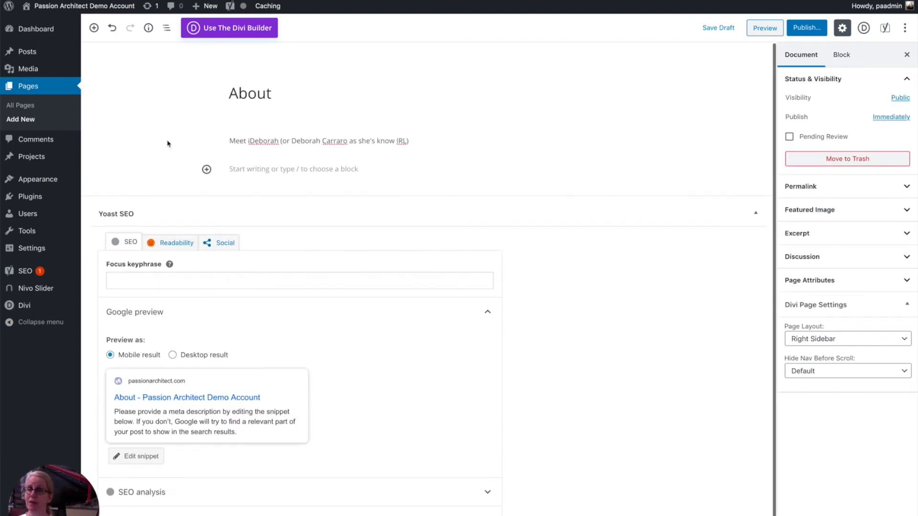
- Add an image block below the introduction and insert the portrait photo from the media library
{"action": "scroll", "coordinate": [167, 143], "scroll_direction": "down", "scroll_amount": 1}
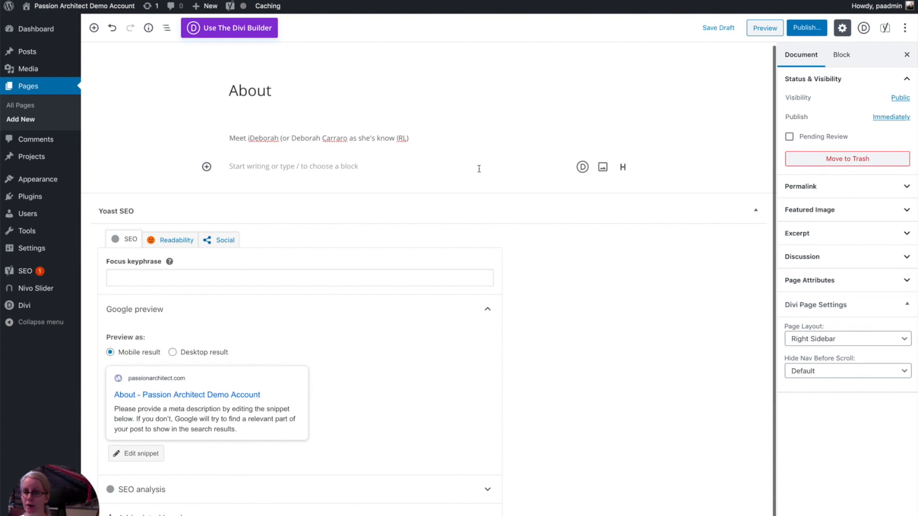
{"action": "left_click", "coordinate": [602, 167]}
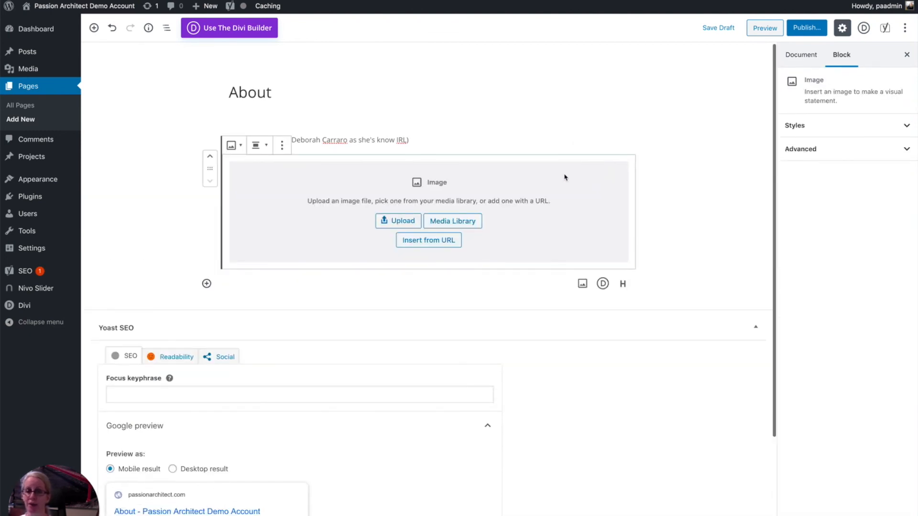
{"action": "left_click", "coordinate": [451, 221]}
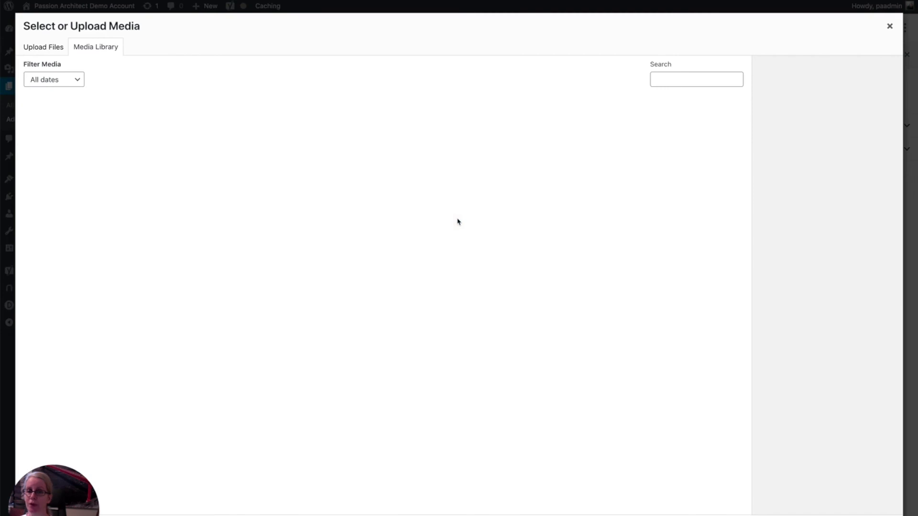
{"action": "left_click", "coordinate": [37, 106]}
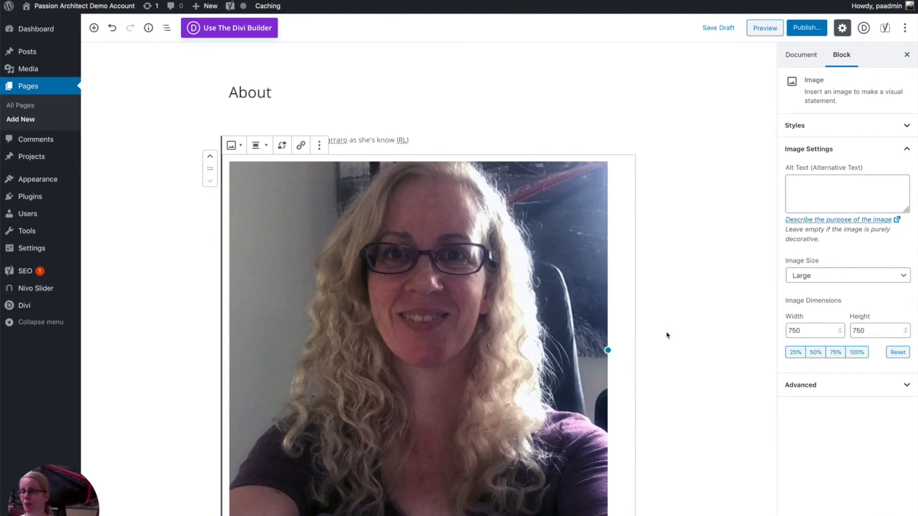
- Publish the About page and view it on the live site
{"action": "left_click", "coordinate": [807, 28]}
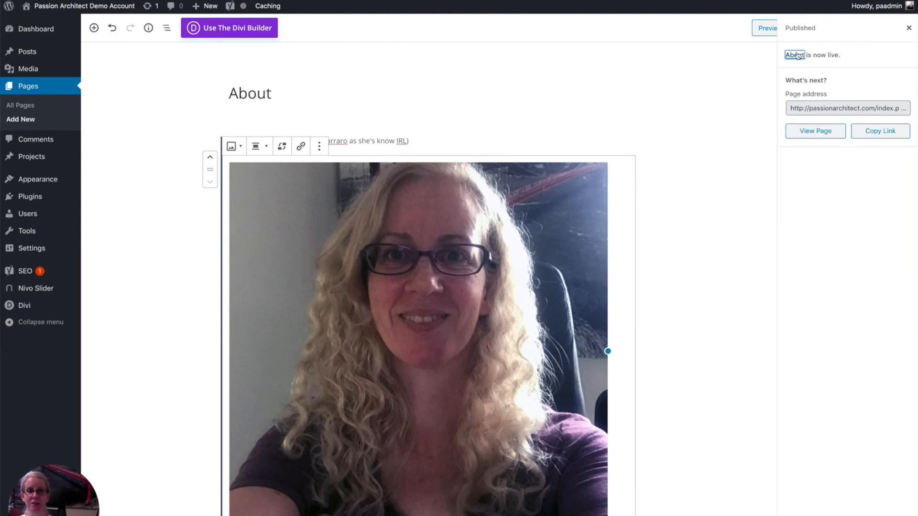
{"action": "left_click", "coordinate": [806, 132]}
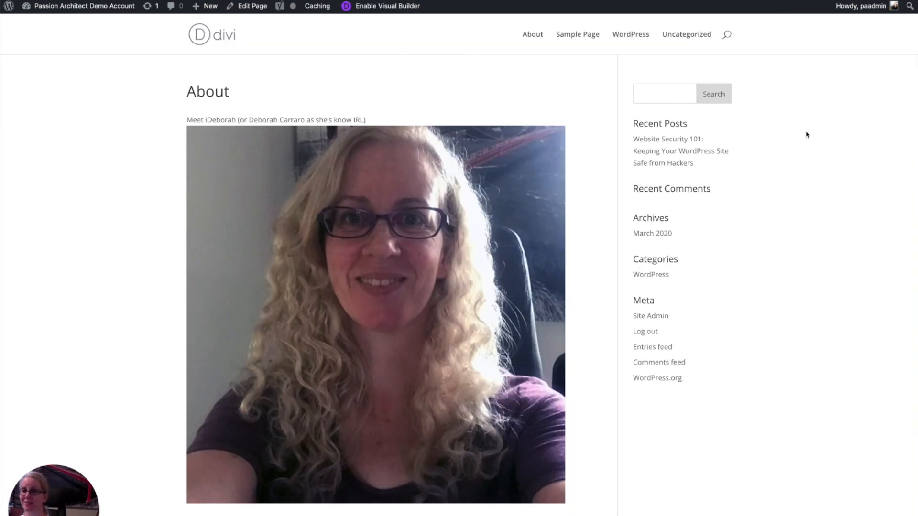